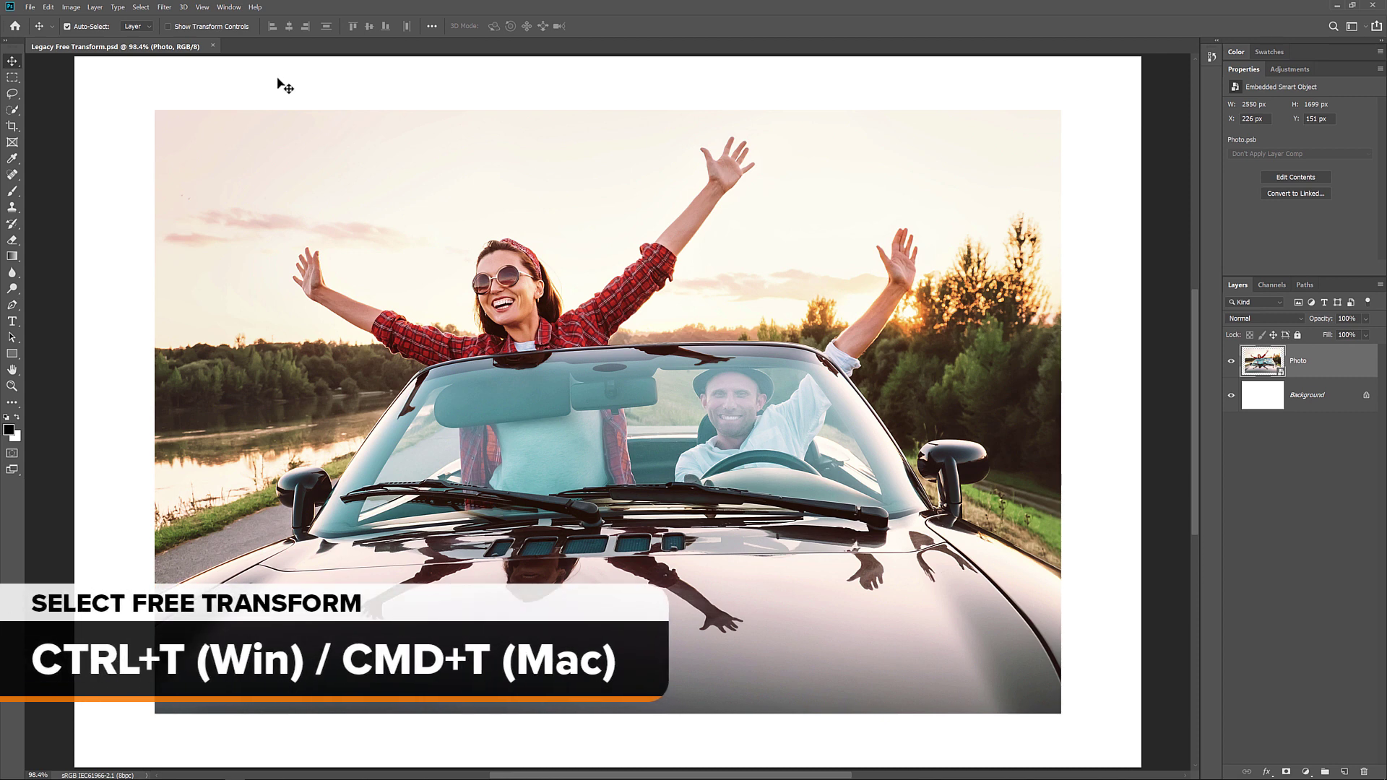
- Resize the car photo with corner and edge handles, commit, then shrink it proportionally from its top-left corner
key(ctrl+t)
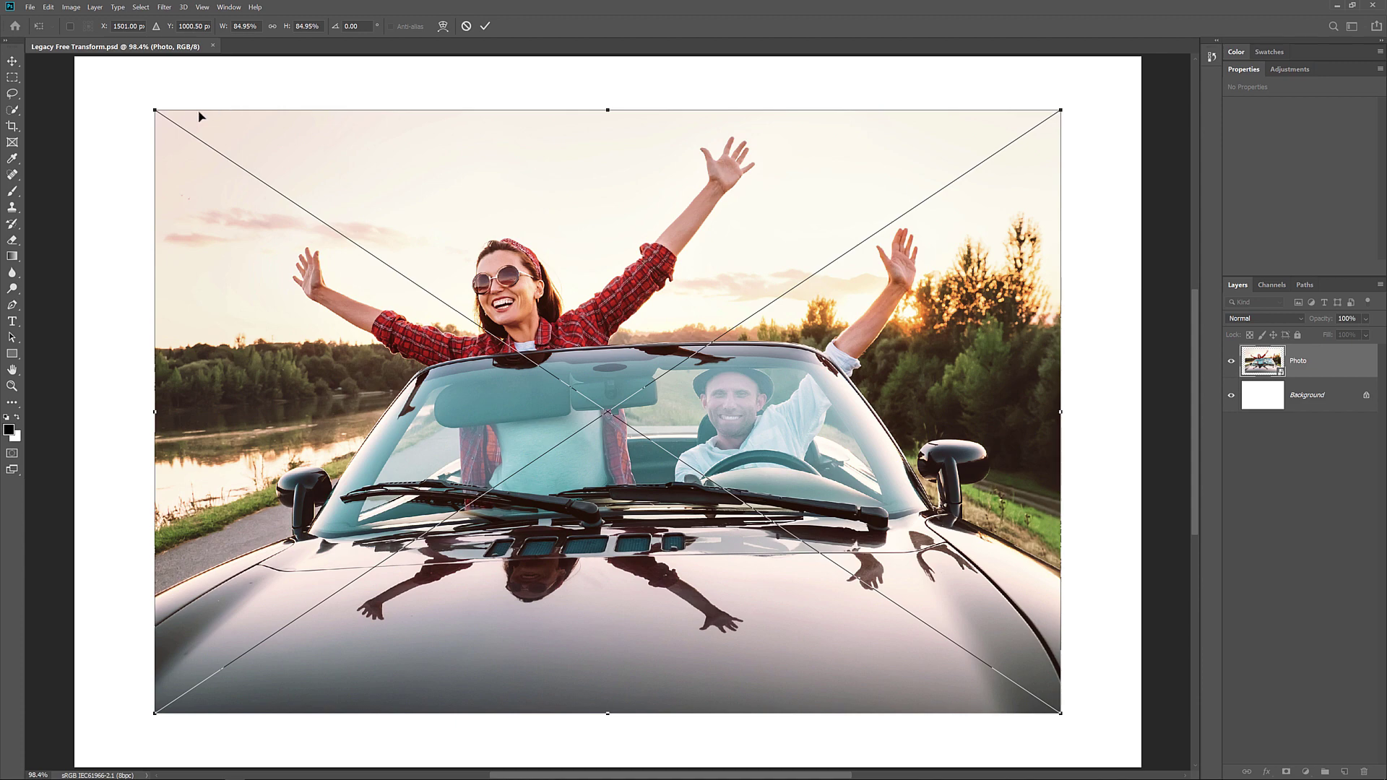
mouse_move(154, 111)
mouse_down()
mouse_move(192, 274)
mouse_move(156, 253)
mouse_up()
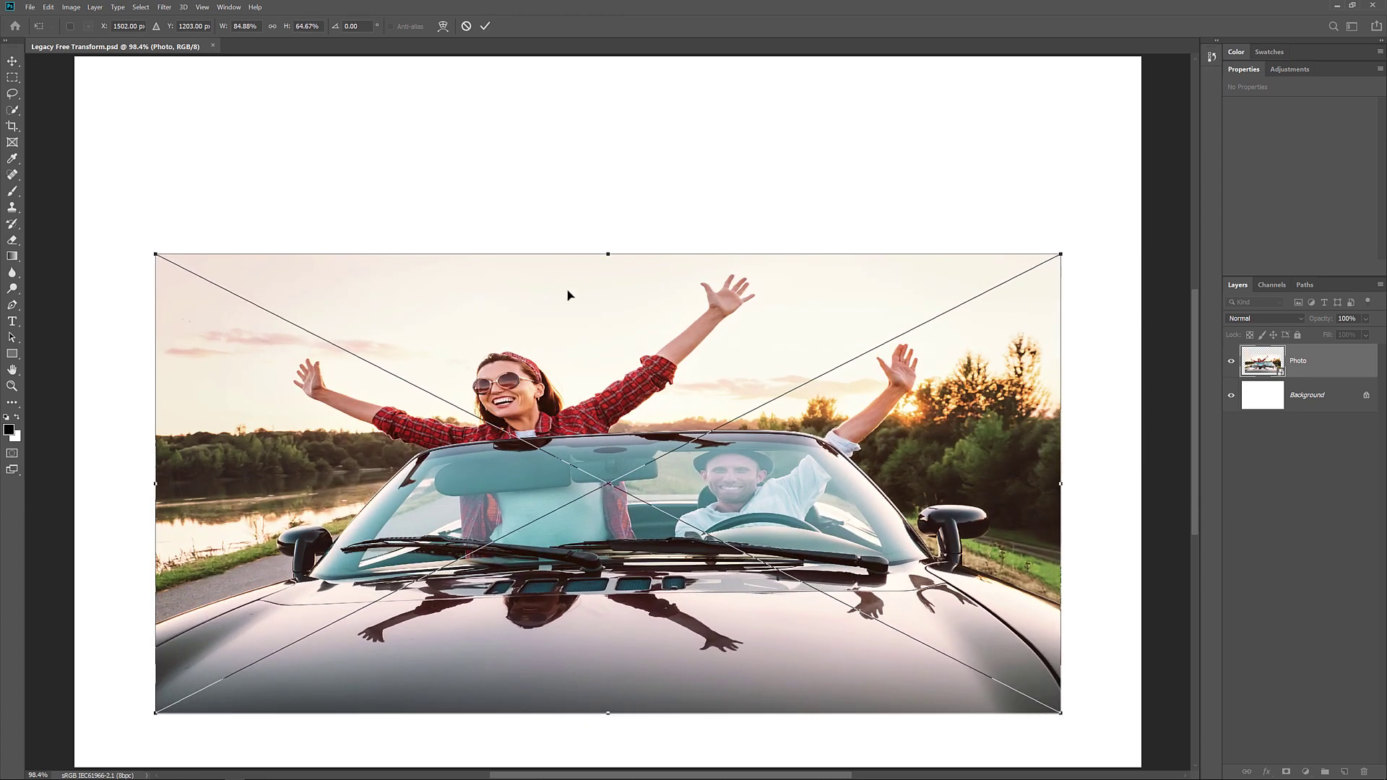
drag(607, 254, 608, 109)
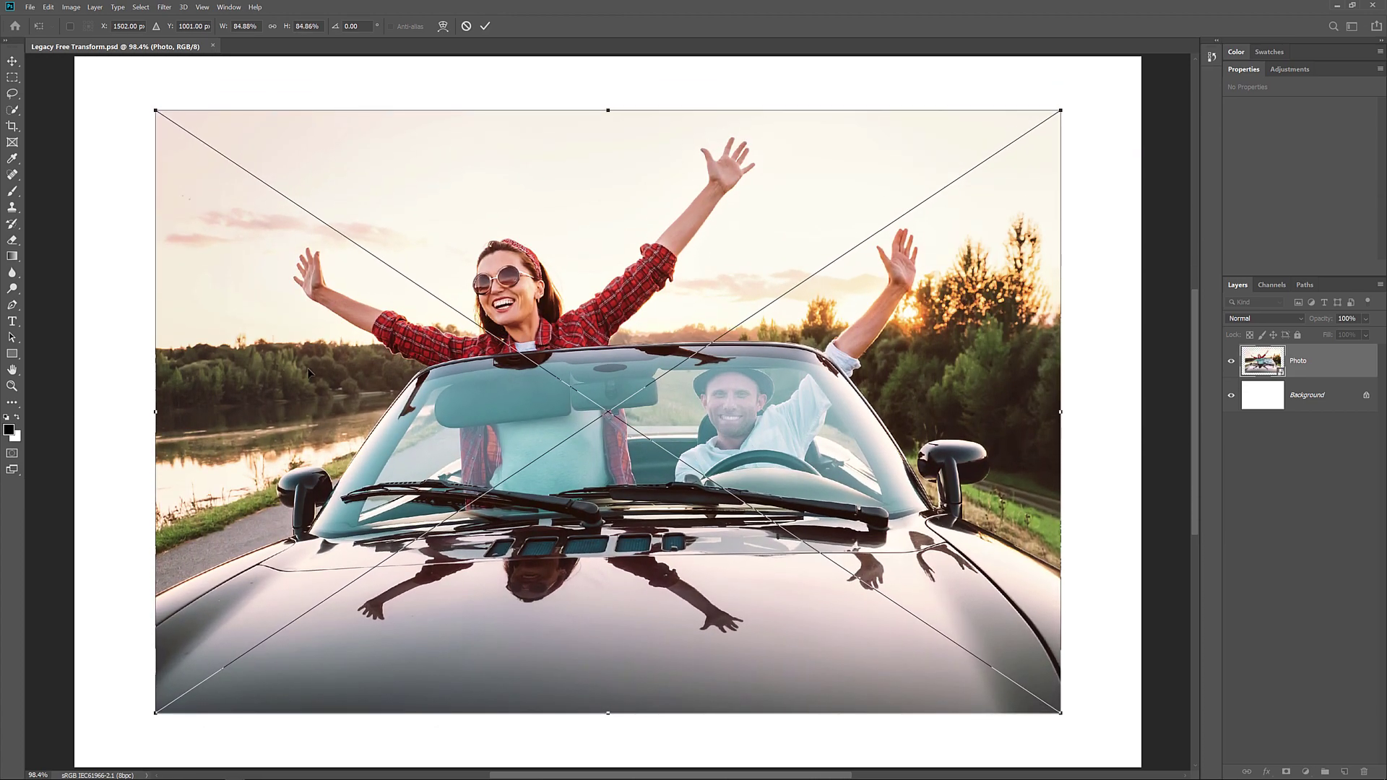
mouse_move(158, 412)
mouse_down()
mouse_move(514, 413)
mouse_move(146, 411)
mouse_up()
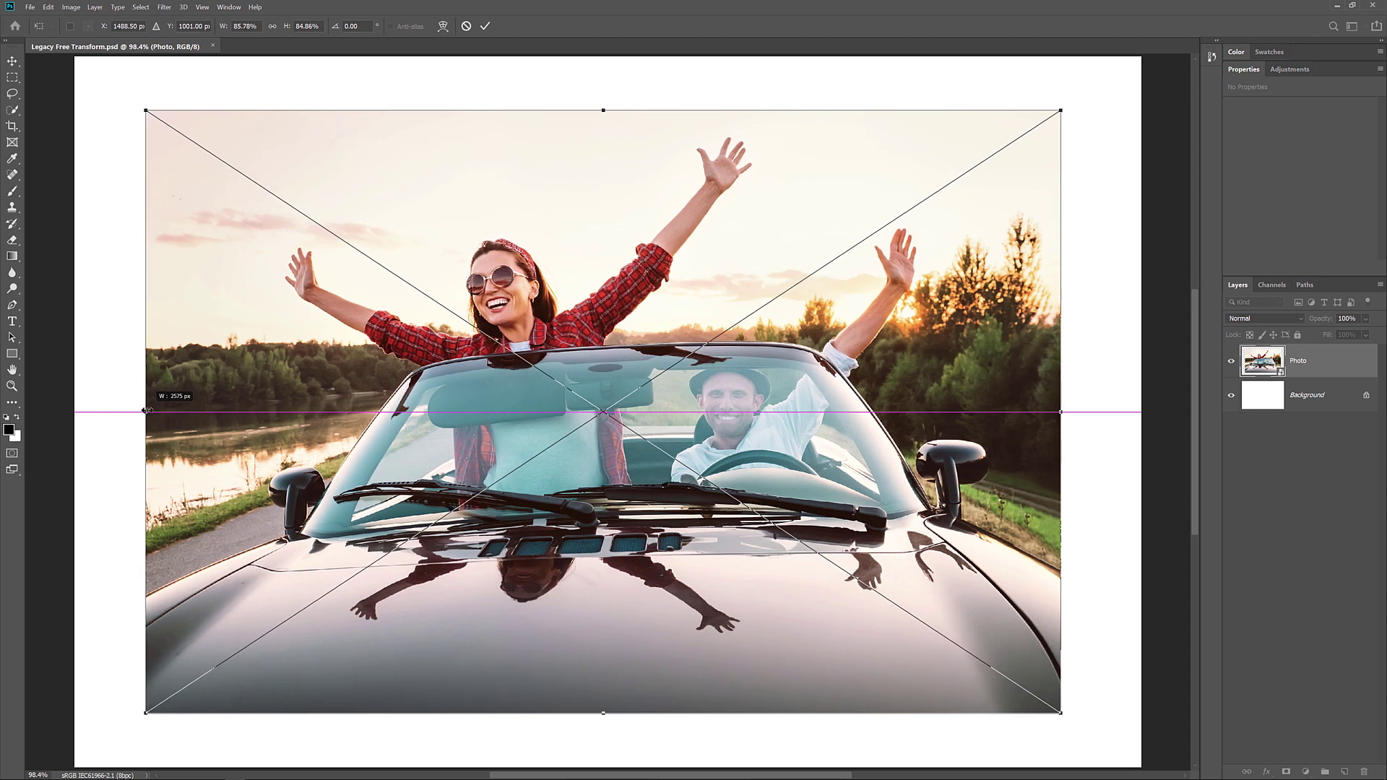
drag(145, 411, 155, 413)
key(Return)
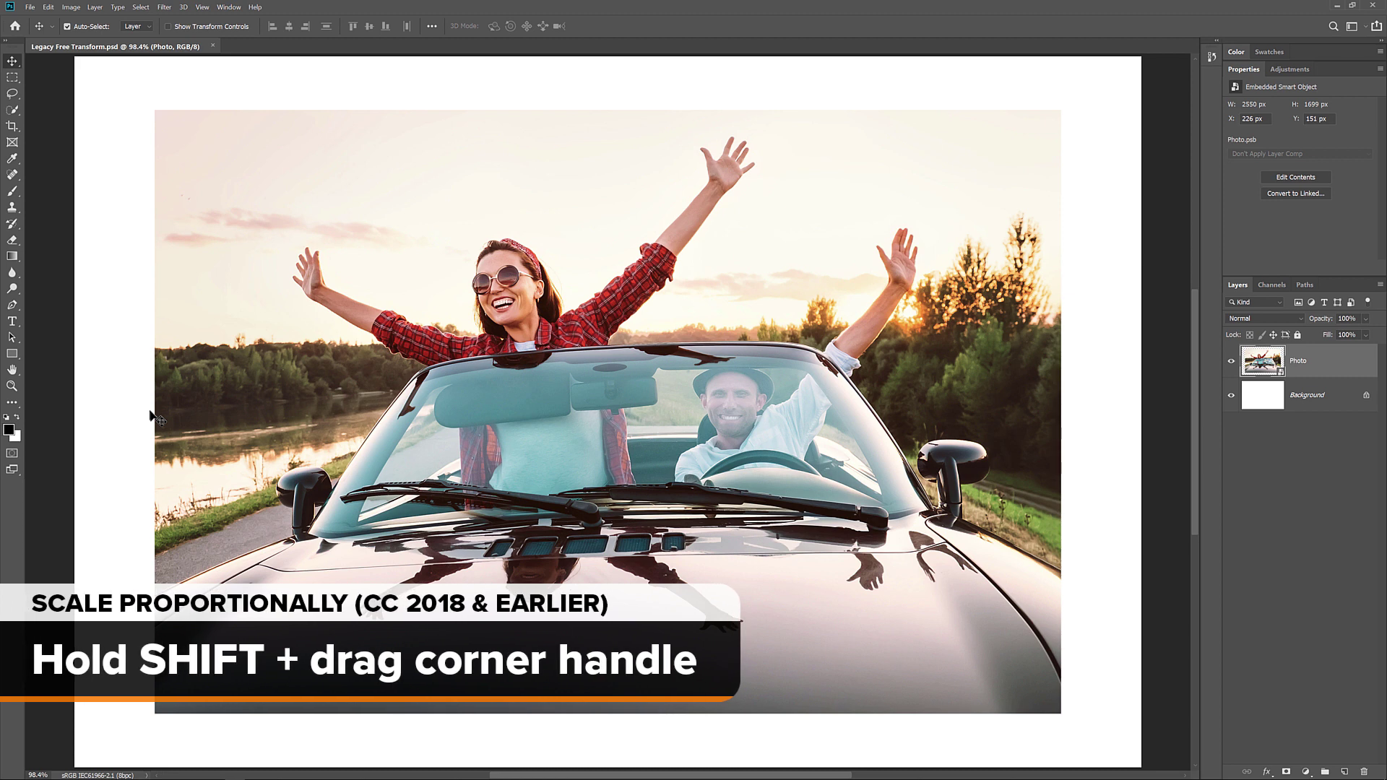
key(ctrl+t)
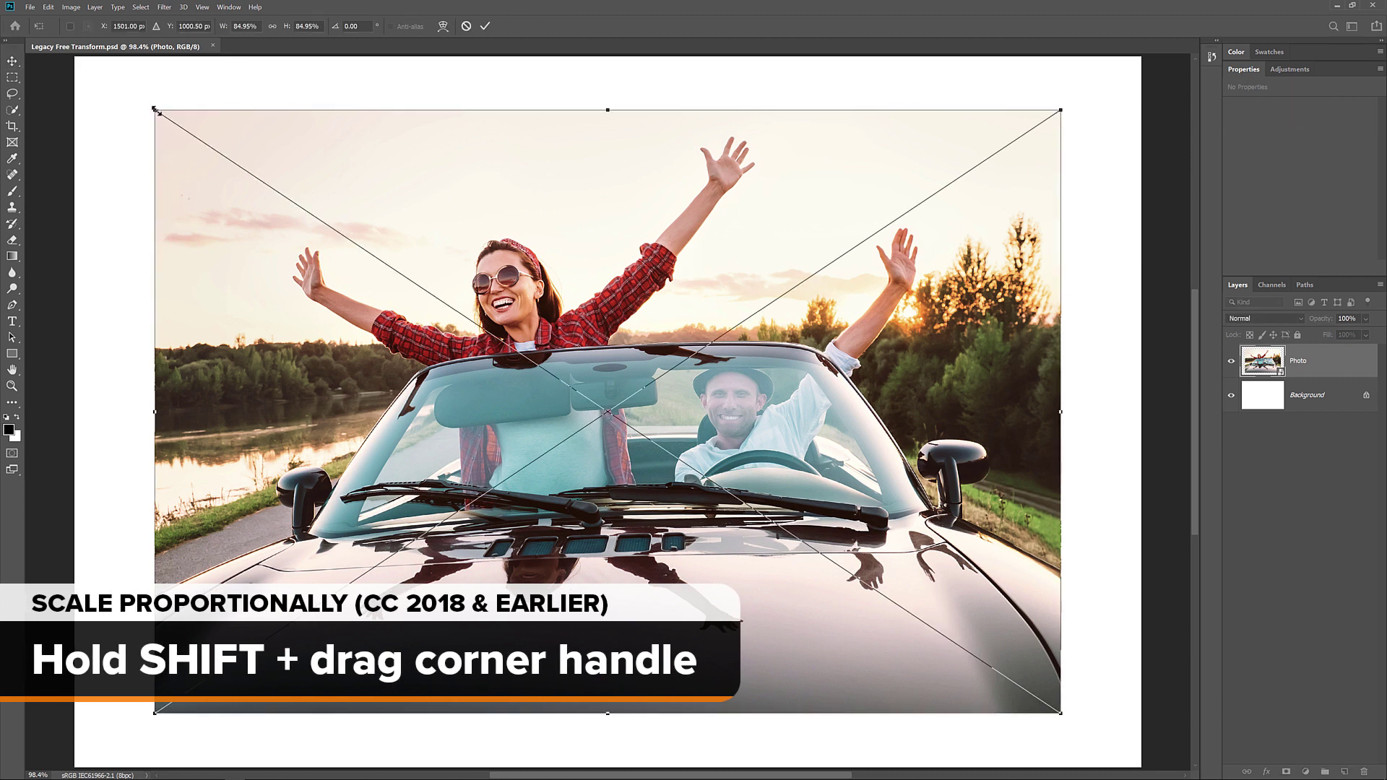
mouse_move(155, 110)
mouse_down()
mouse_move(688, 462)
mouse_move(164, 102)
mouse_move(151, 107)
mouse_up()
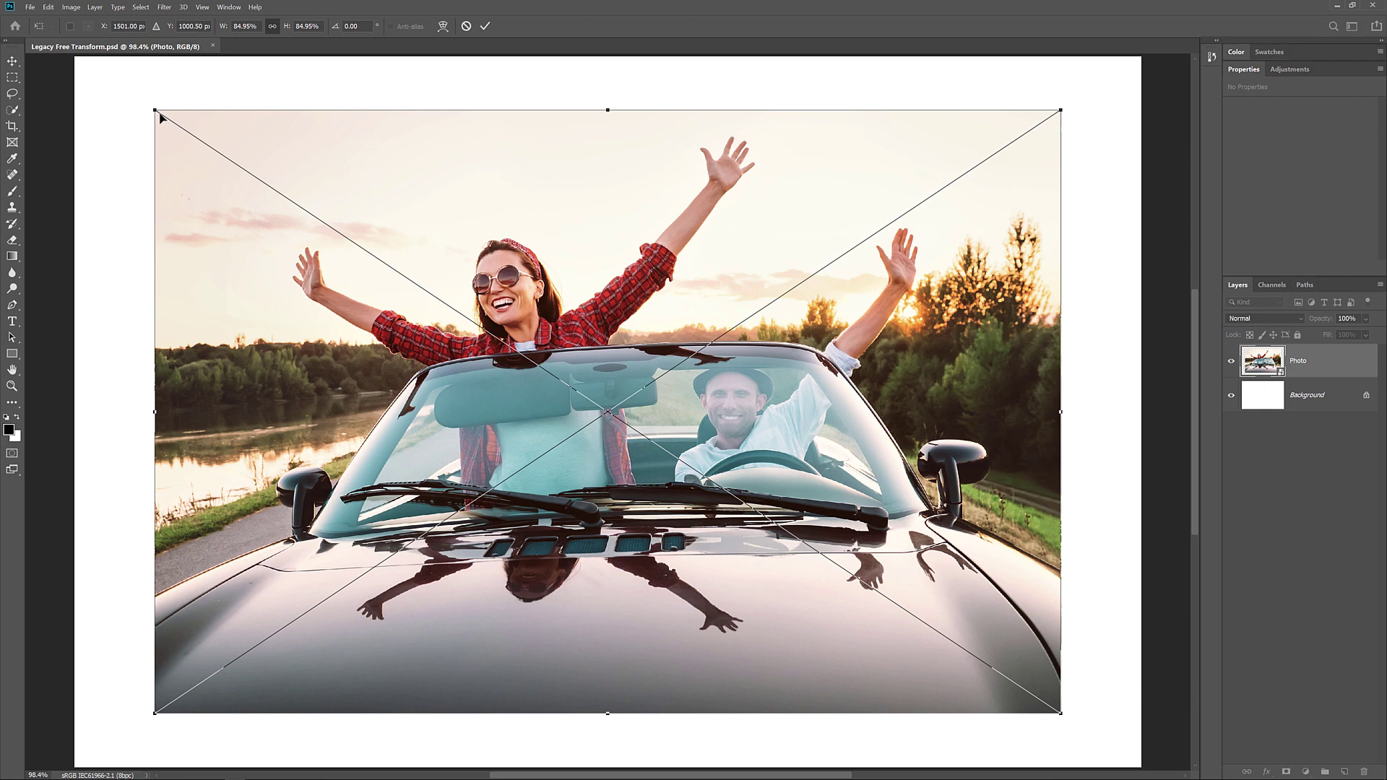
- Stretch the car photo unevenly by dragging its top-left corner and left-edge handles
mouse_move(155, 109)
mouse_down()
mouse_move(644, 430)
mouse_move(149, 109)
mouse_up()
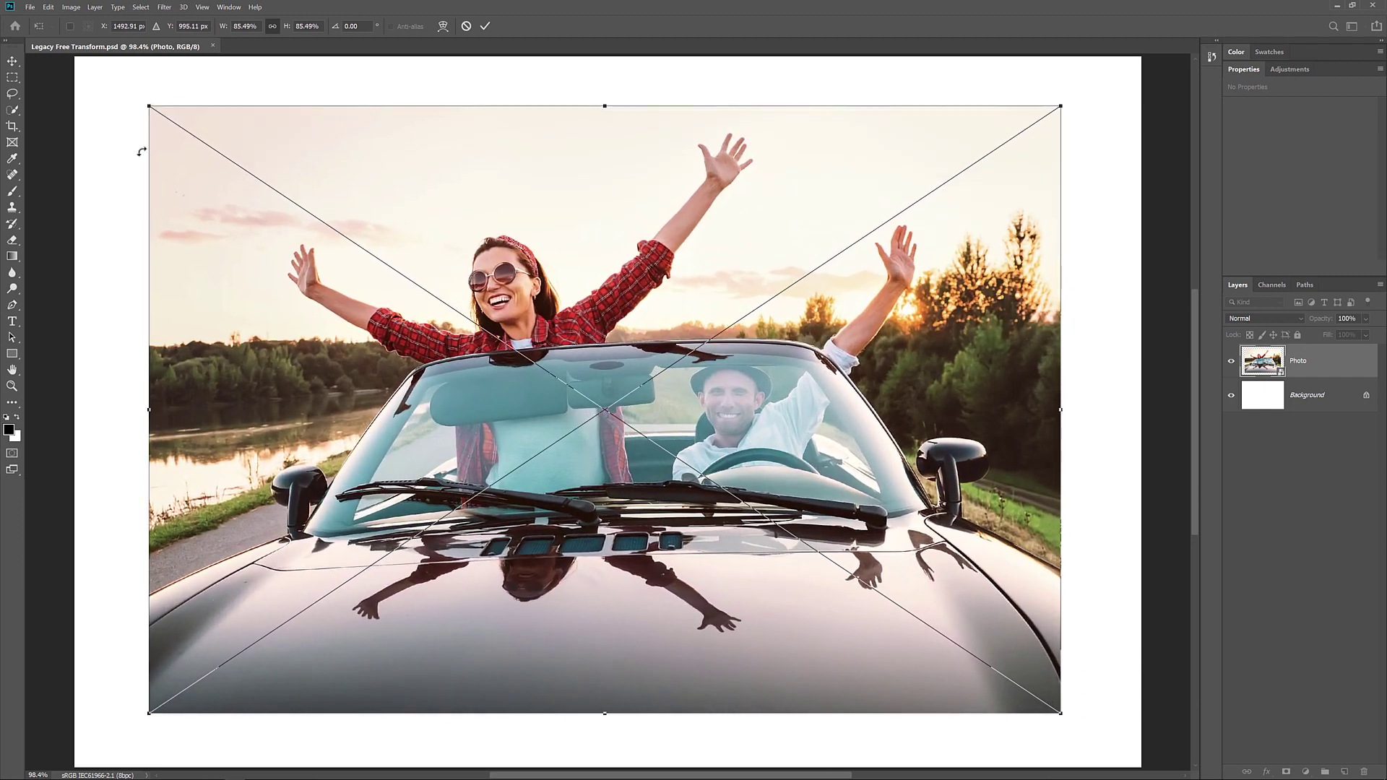
mouse_move(146, 405)
mouse_down()
mouse_move(664, 403)
mouse_move(153, 412)
mouse_up()
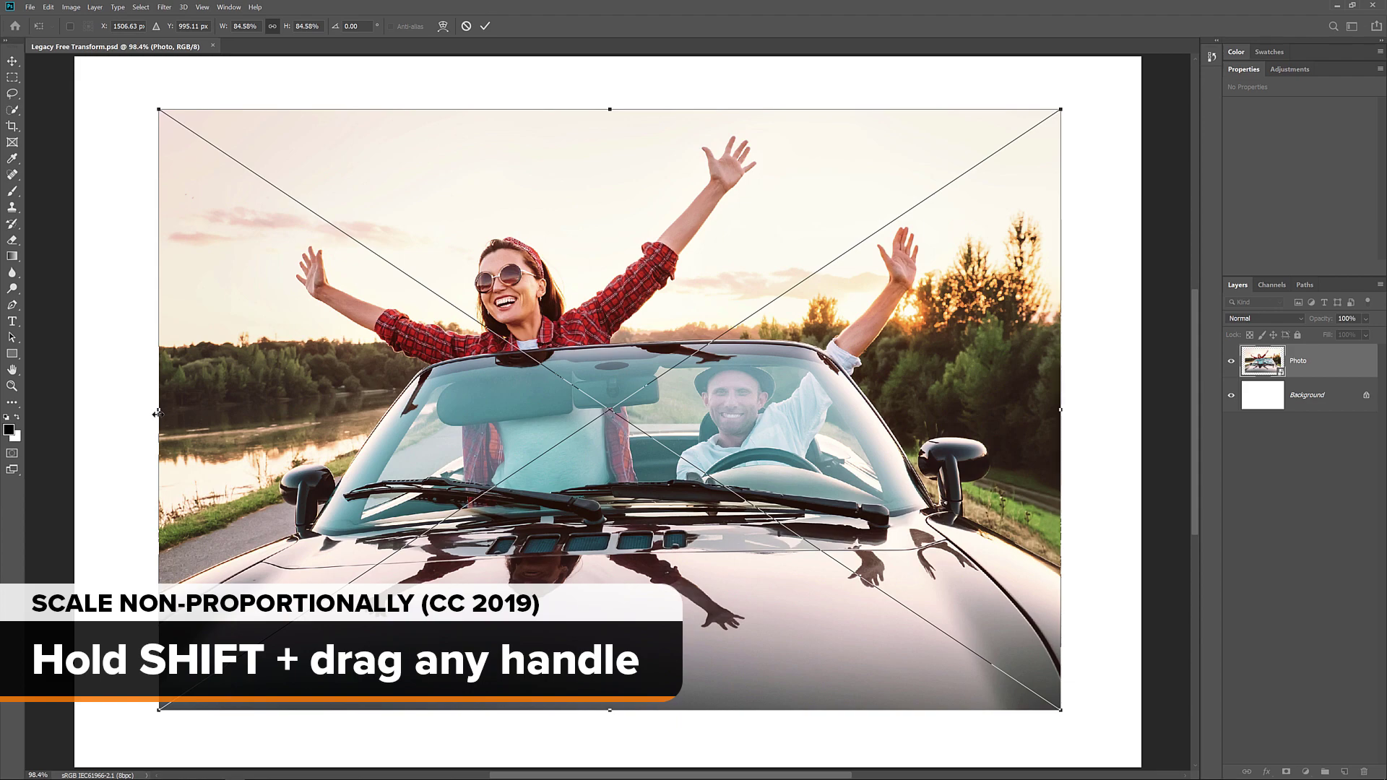
mouse_move(153, 412)
mouse_down()
mouse_move(605, 405)
mouse_move(179, 403)
mouse_up()
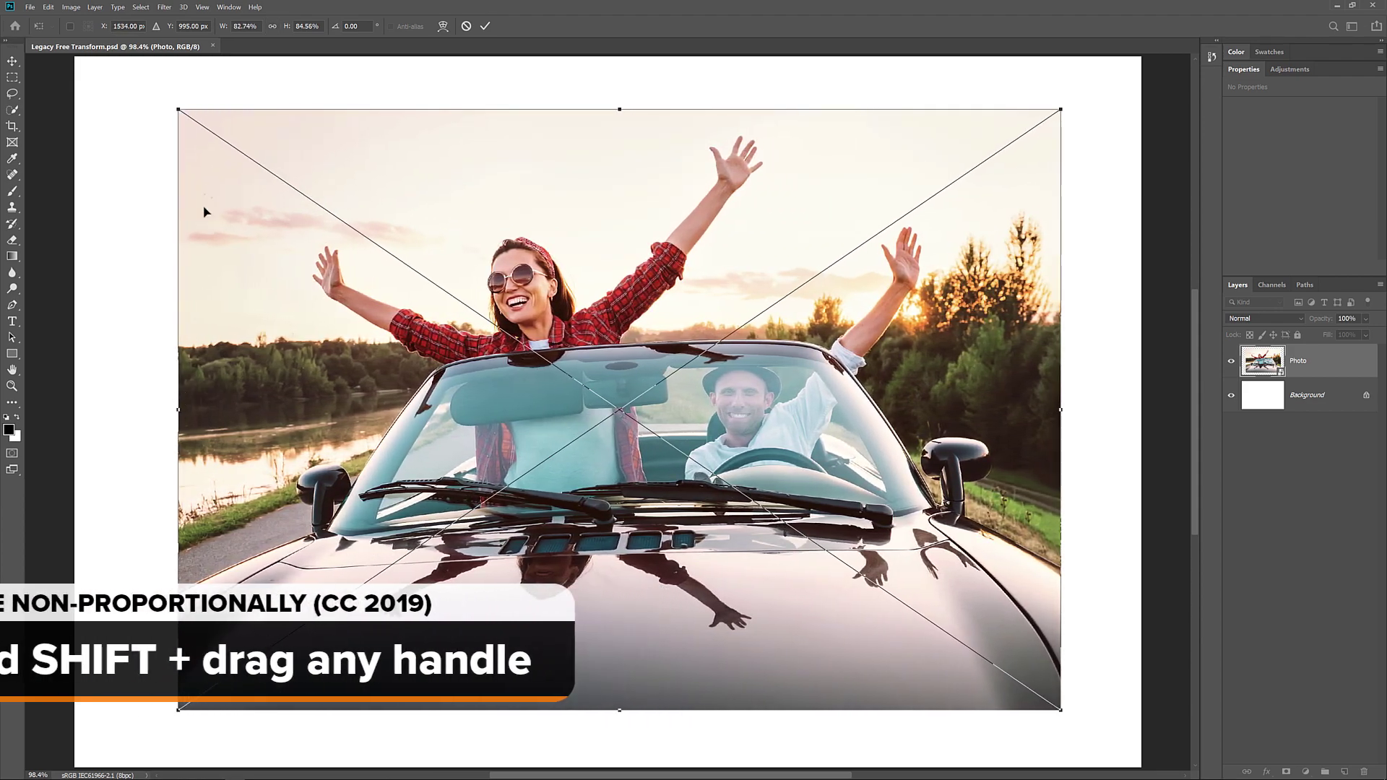
mouse_move(177, 110)
mouse_down()
mouse_move(415, 202)
mouse_move(737, 195)
mouse_move(427, 468)
mouse_move(217, 252)
mouse_move(139, 108)
mouse_up()
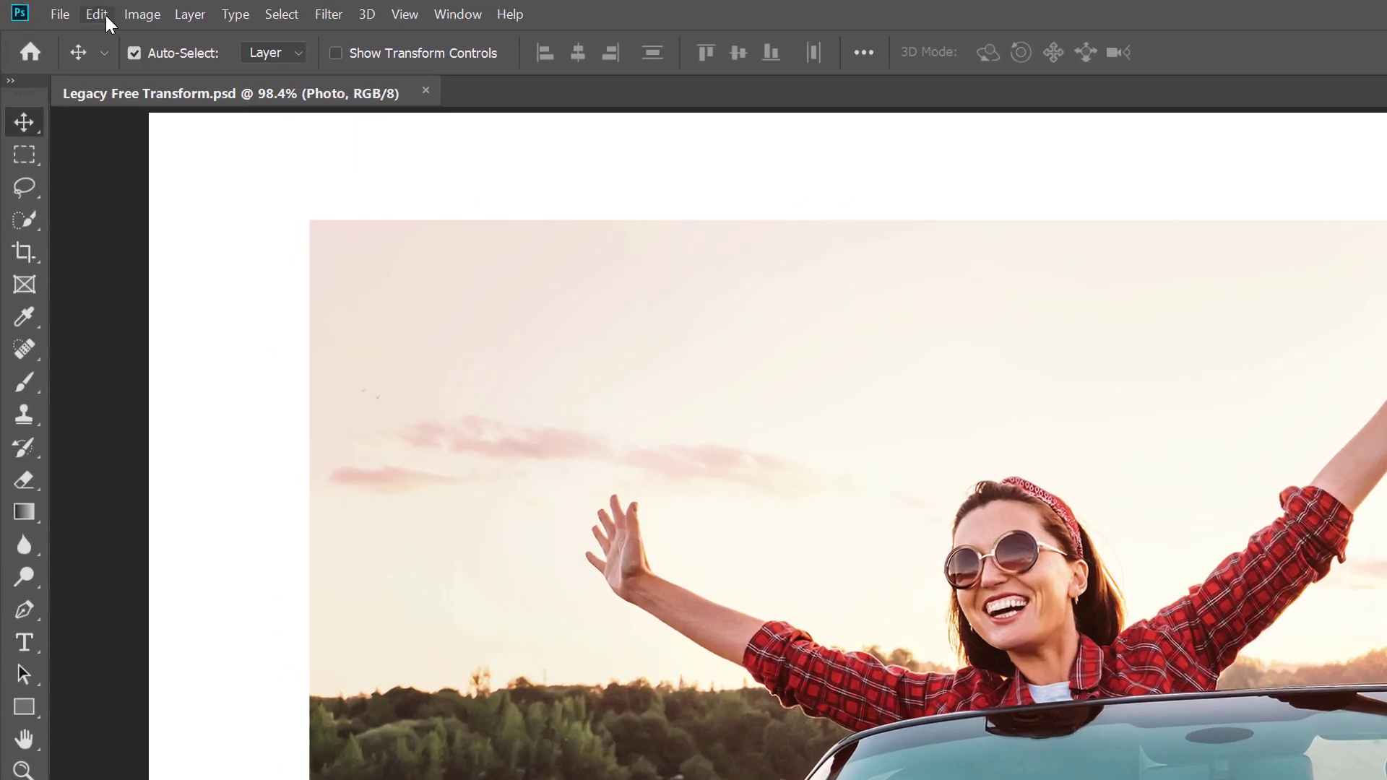
- Tick Use Legacy Free Transform in General preferences and confirm with OK
click(105, 16)
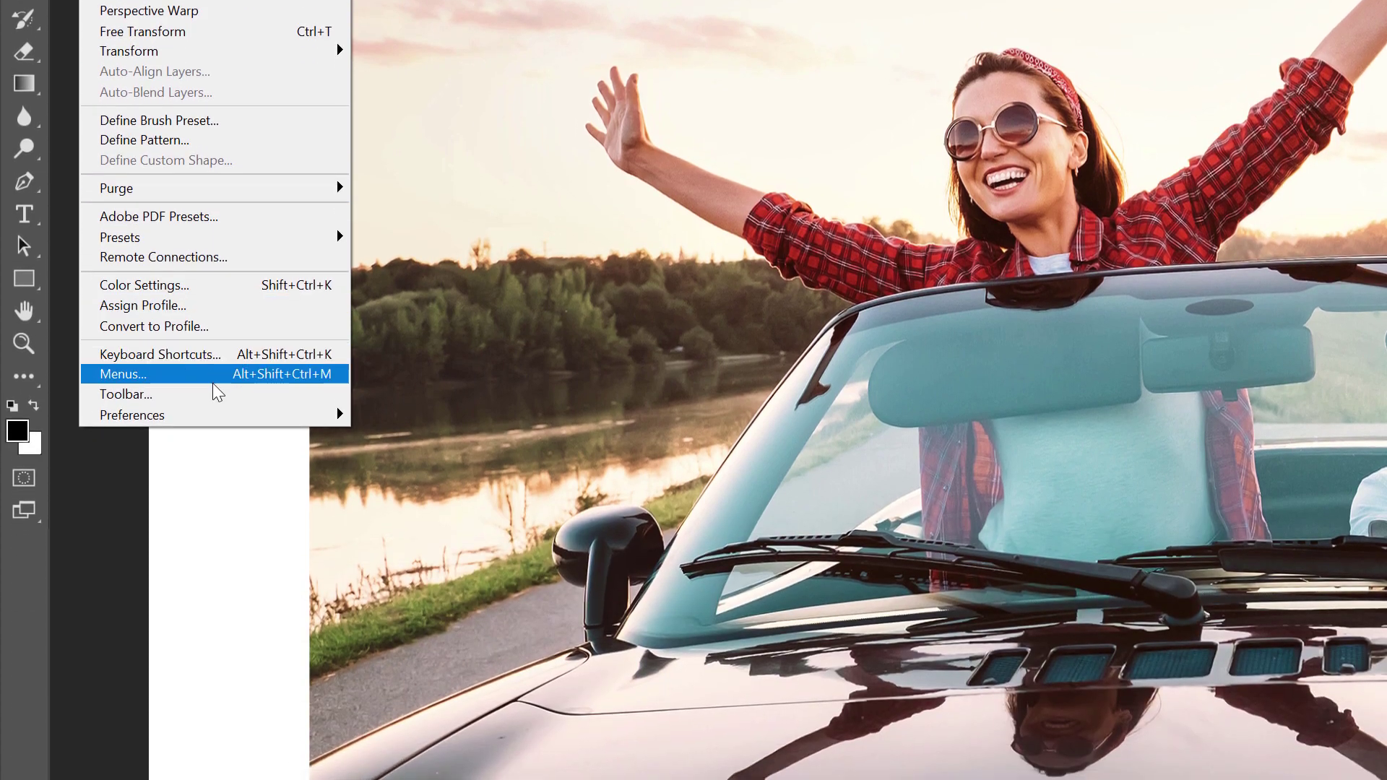
mouse_move(214, 416)
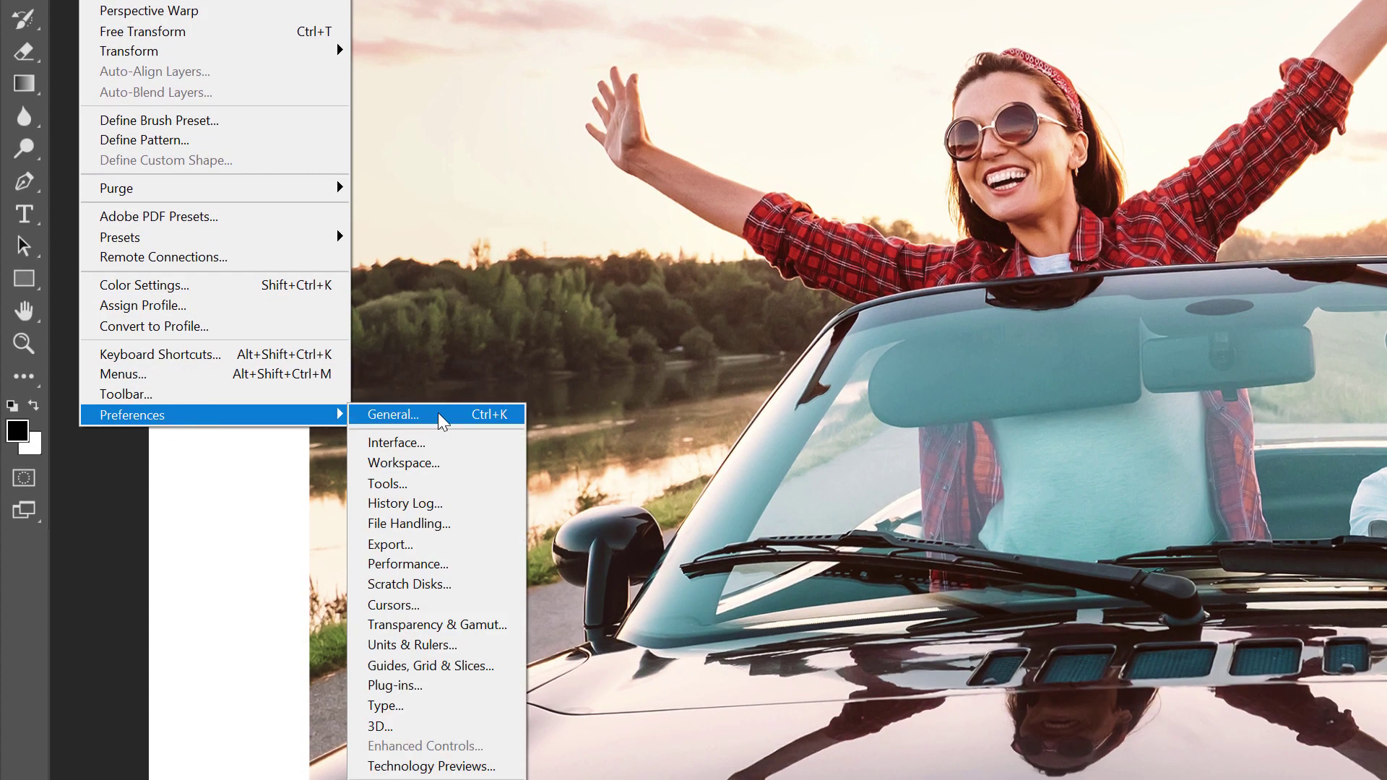
click(438, 413)
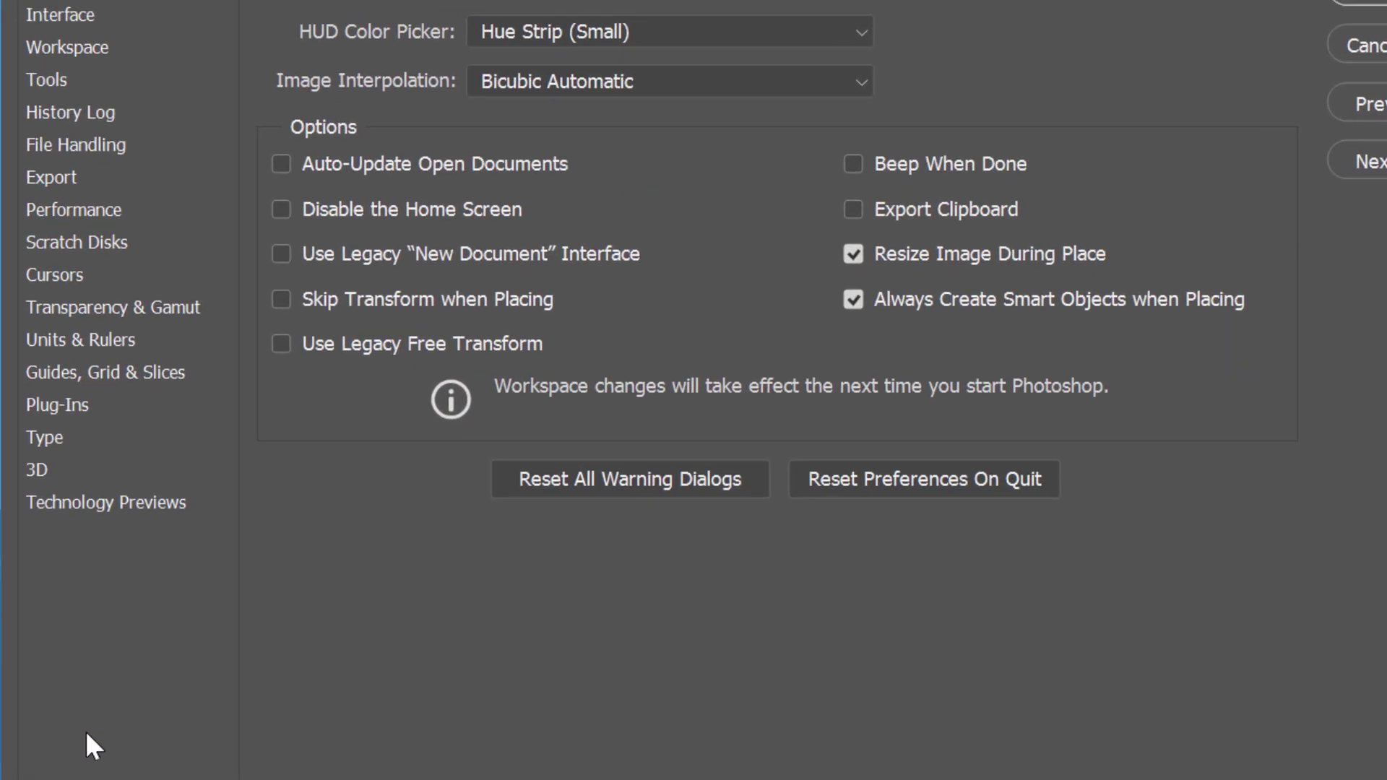
click(280, 344)
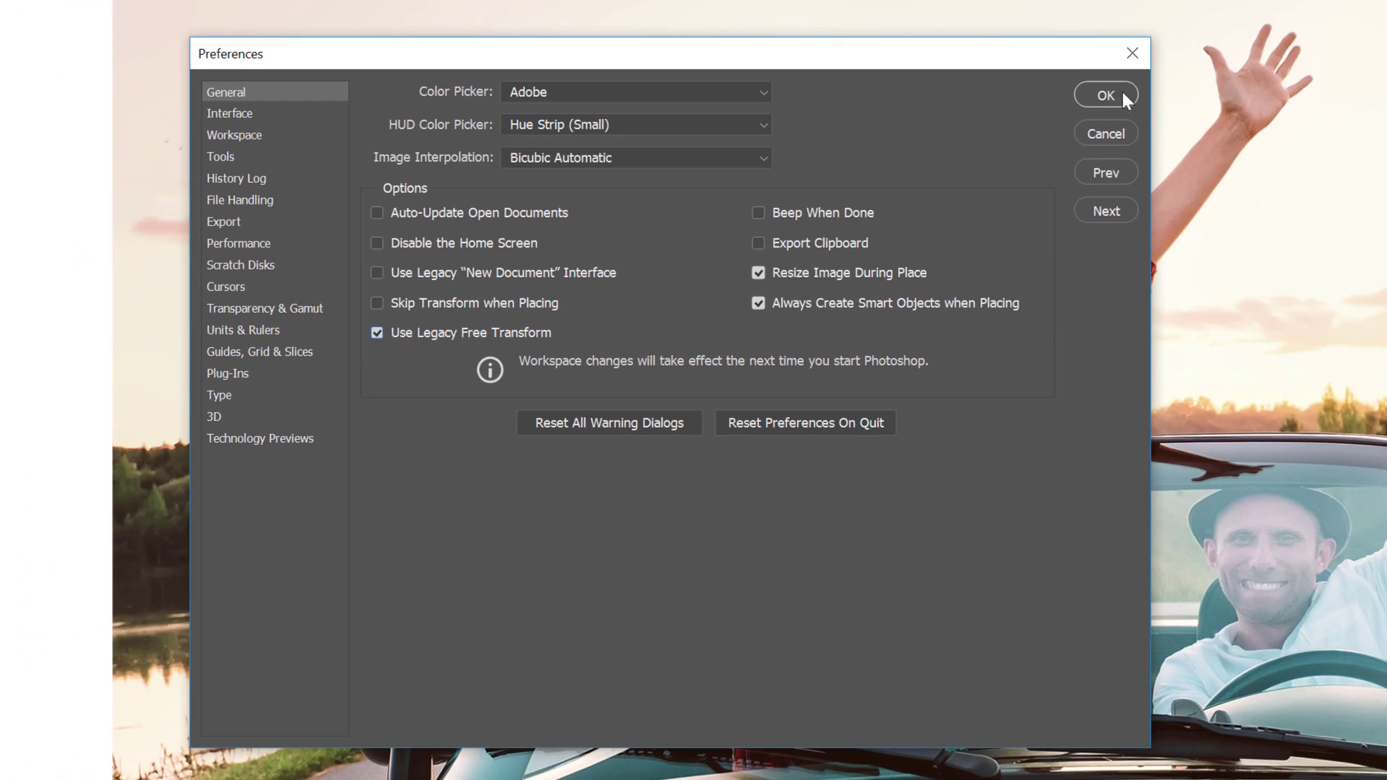
click(1123, 92)
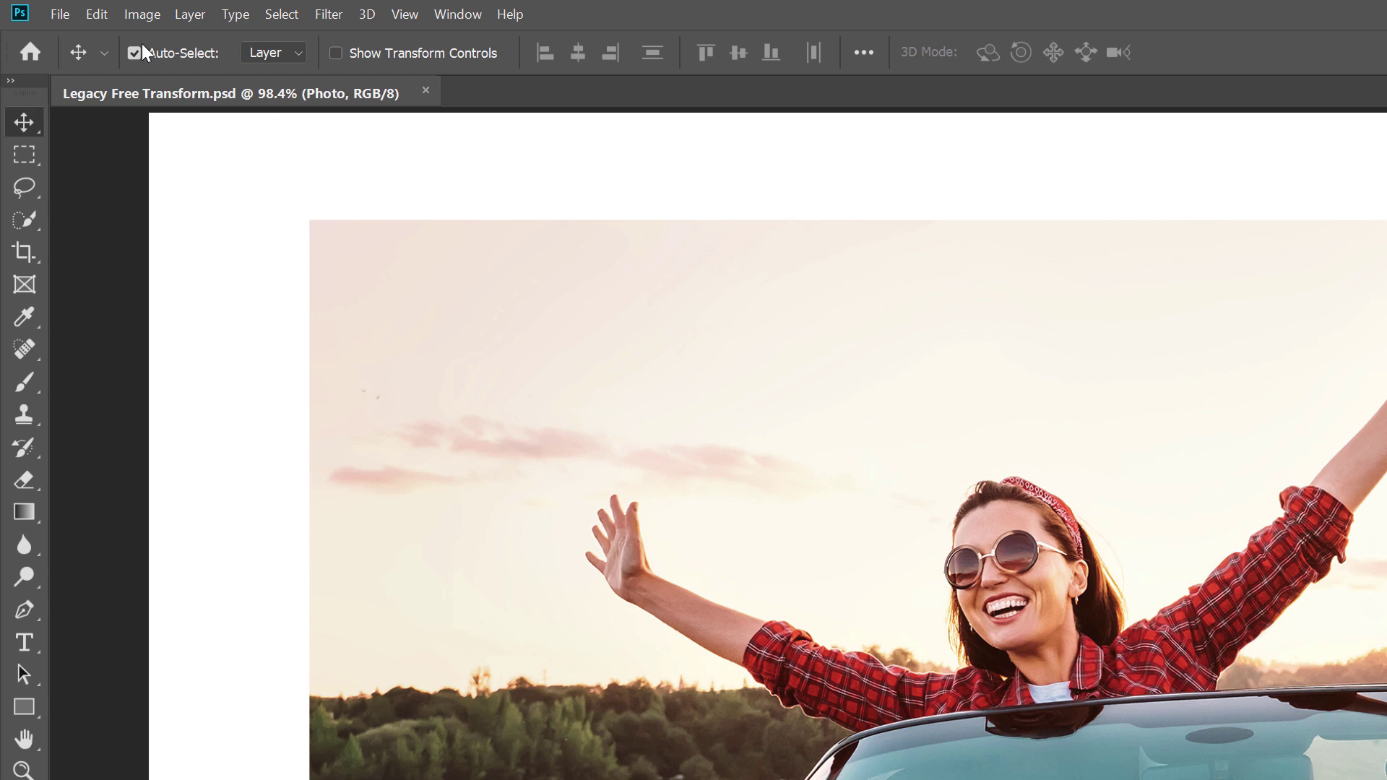
click(108, 17)
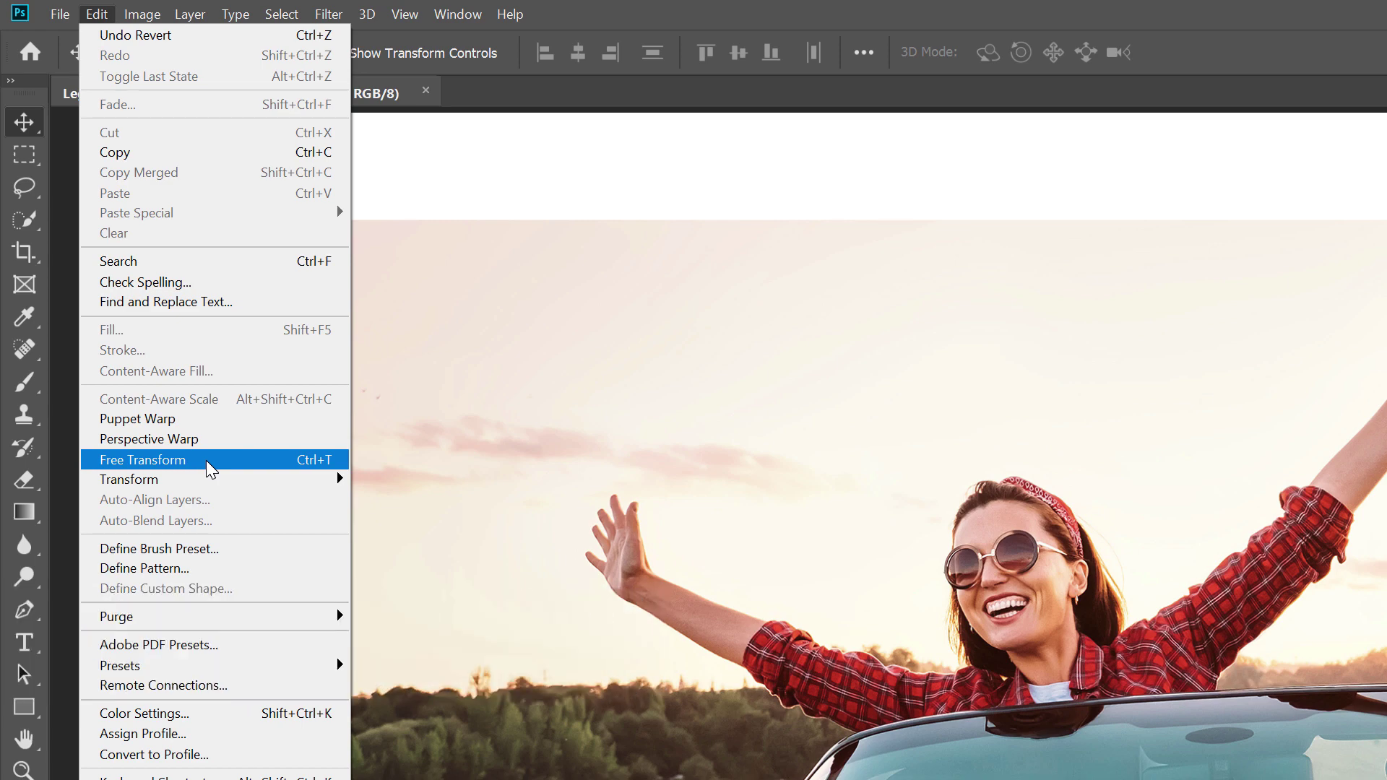
- Free Transform the car photo from the Edit menu, dragging corner and edge handles, then exit
click(205, 461)
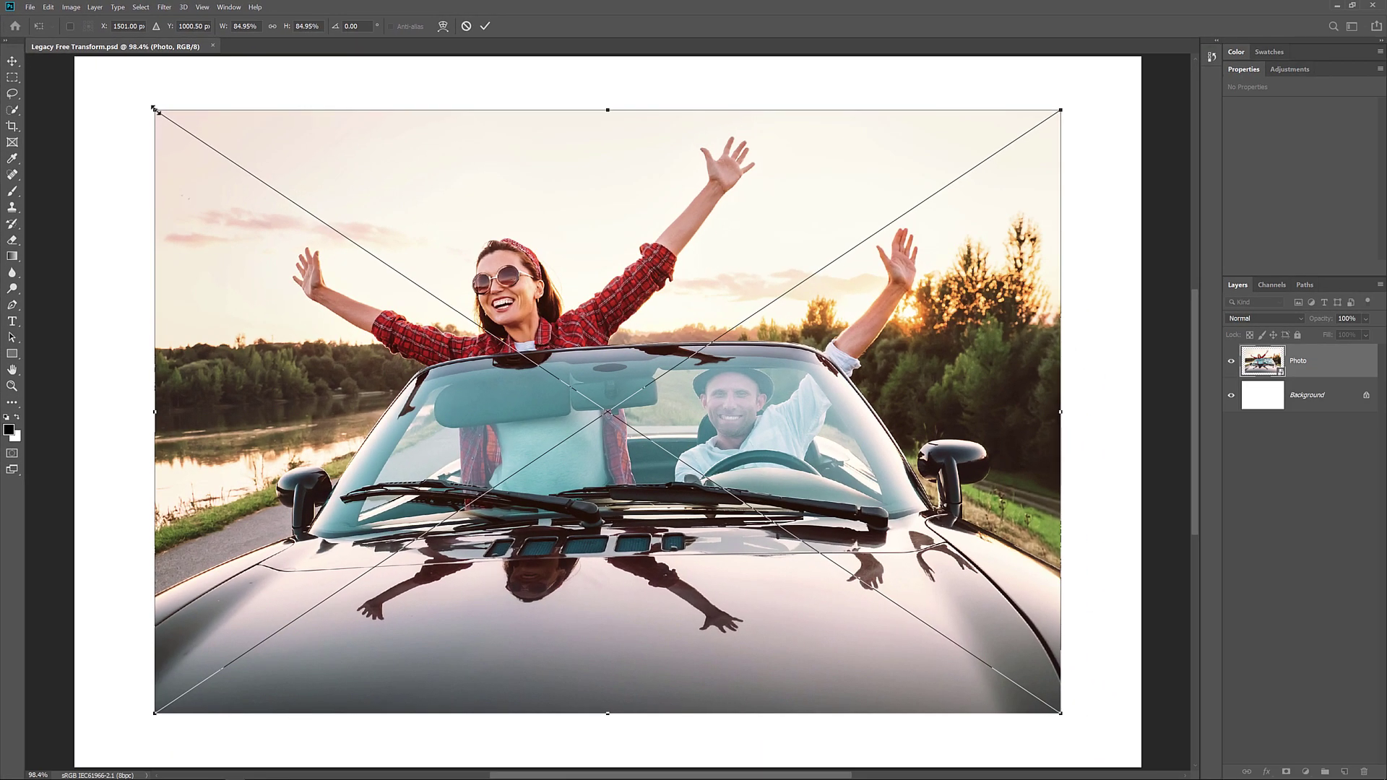
mouse_move(154, 110)
mouse_down()
mouse_move(305, 210)
mouse_move(603, 103)
mouse_move(552, 489)
mouse_move(206, 220)
mouse_move(130, 117)
mouse_up()
mouse_move(131, 415)
mouse_down()
mouse_move(426, 417)
mouse_move(138, 417)
mouse_up()
mouse_move(600, 115)
mouse_down()
mouse_move(601, 298)
mouse_move(603, 105)
mouse_up()
key(Escape)
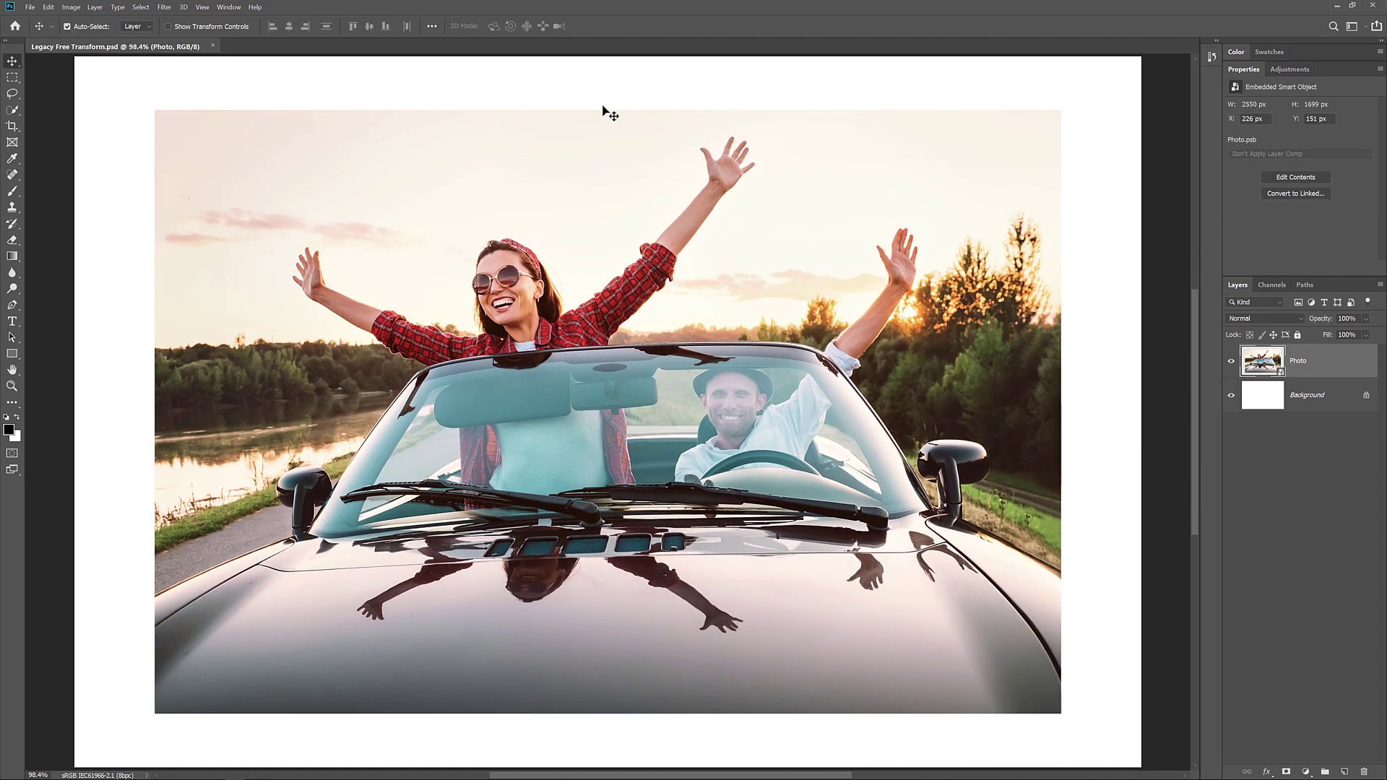
- Scale the photo proportionally from its corner, then from its centre, and commit the transform
key(ctrl+t)
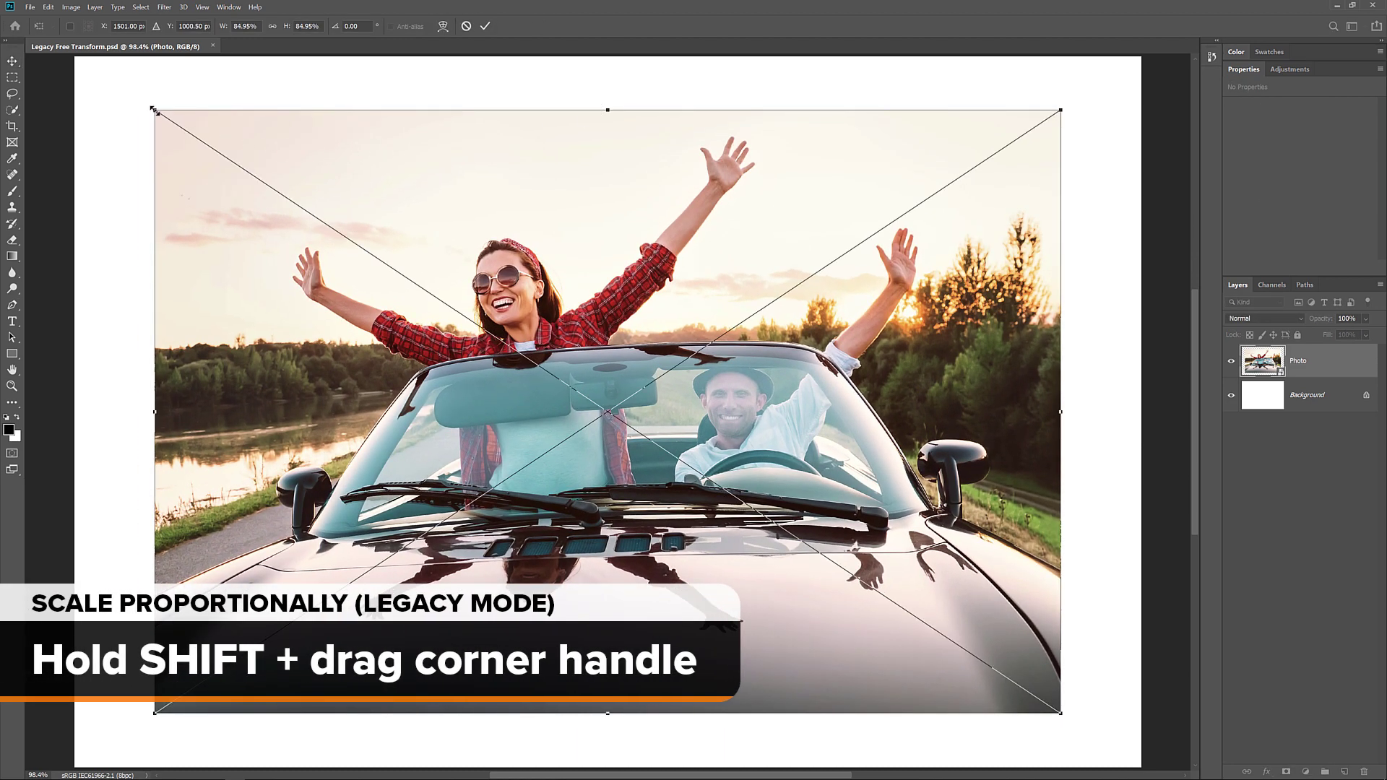
mouse_move(155, 109)
mouse_down()
mouse_move(551, 379)
mouse_move(157, 112)
mouse_up()
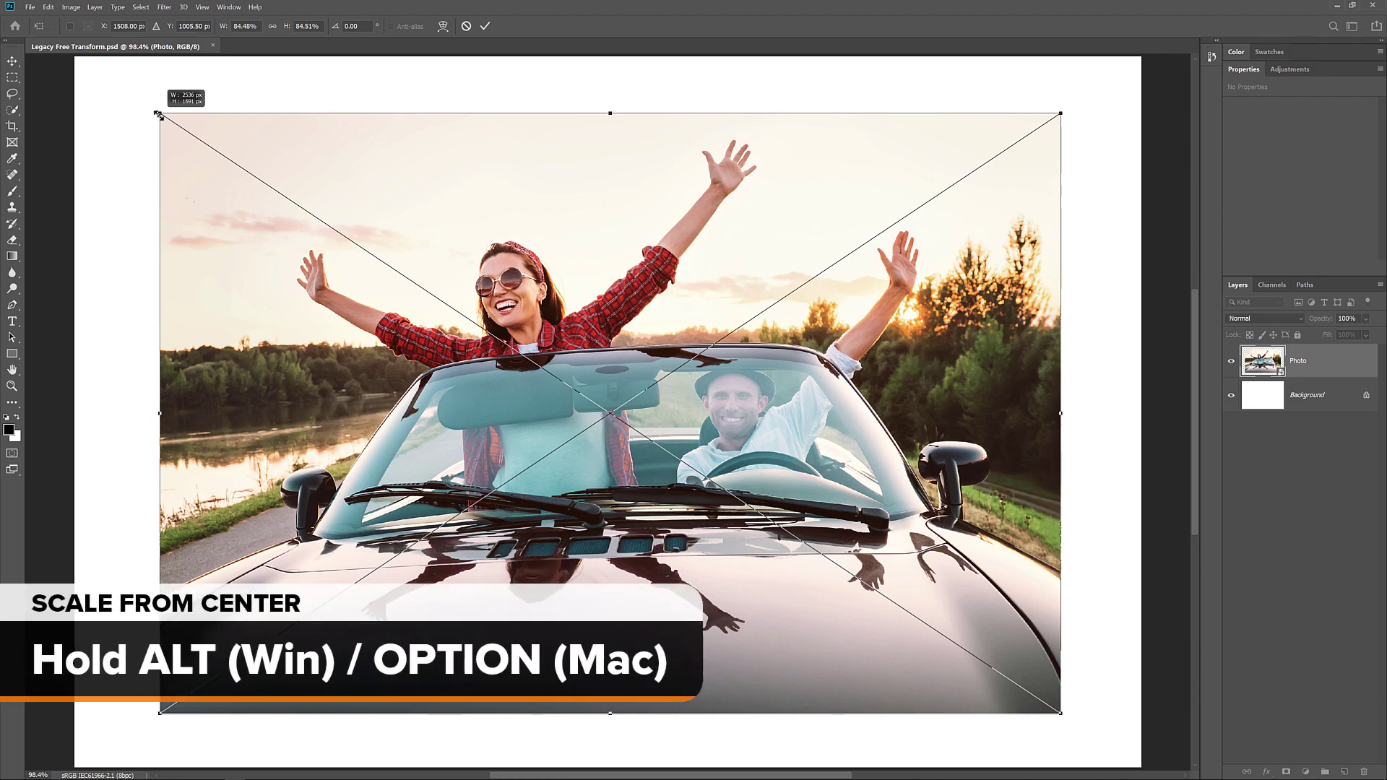
mouse_move(158, 112)
mouse_down()
mouse_move(511, 343)
mouse_move(154, 111)
mouse_up()
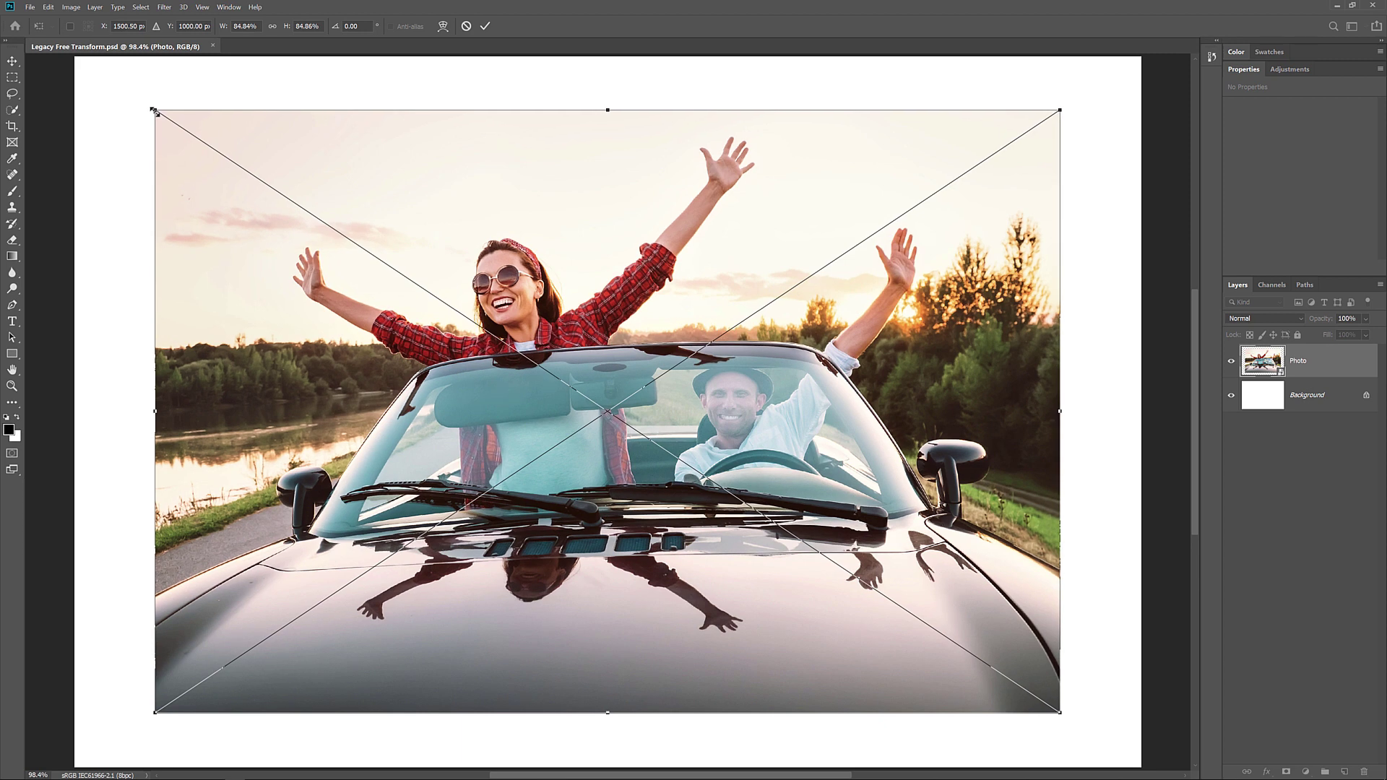
click(487, 26)
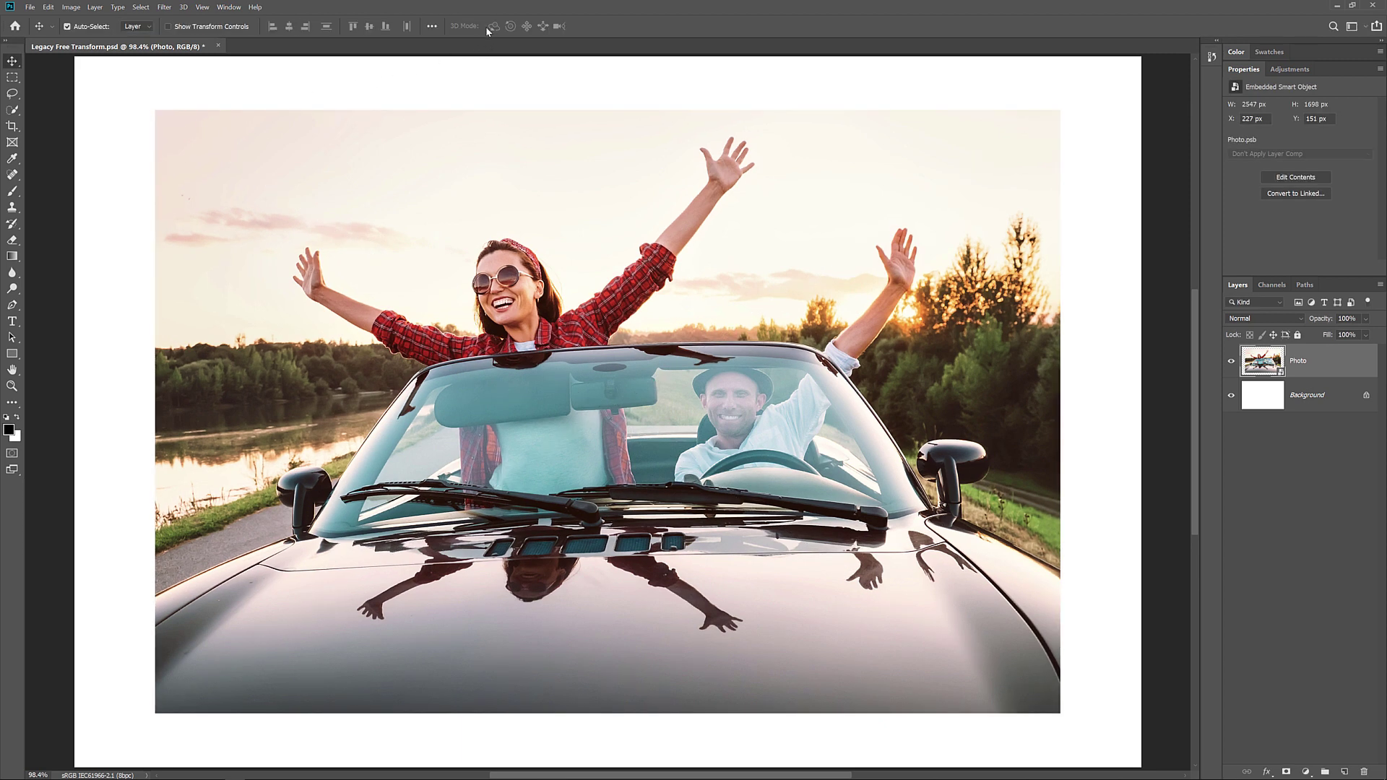